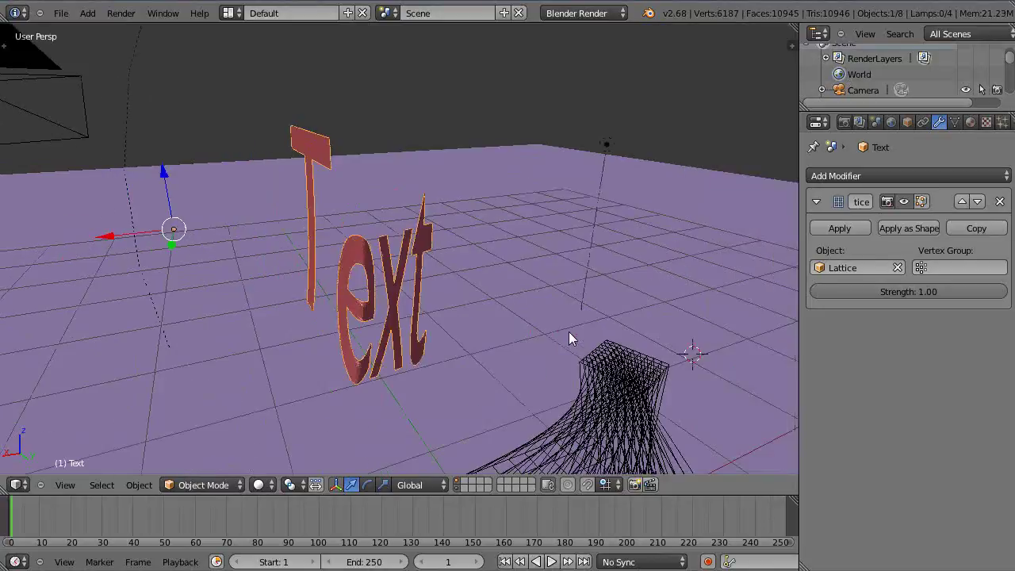
# Examine the lattice-deformed red text and the wireframe lattice from several angles
pyautogui.scroll(-4, 481, 290)
pyautogui.scroll(4, 480, 289)
pyautogui.moveTo(481, 290); pyautogui.dragTo(453, 287, button='middle')
pyautogui.moveTo(270, 169); pyautogui.dragTo(347, 213, button='middle')
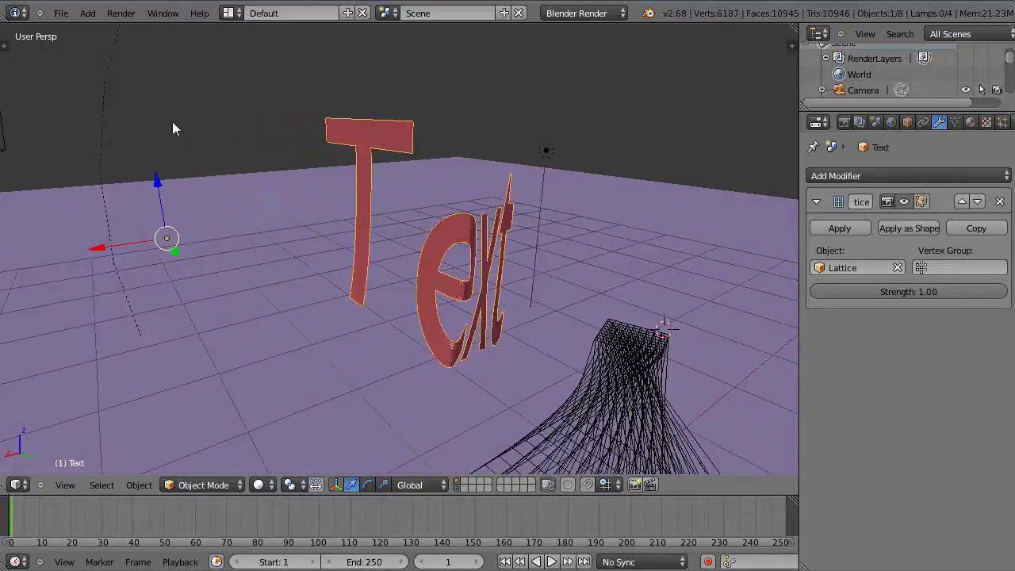
pyautogui.scroll(-4, 601, 209)
pyautogui.moveTo(601, 210); pyautogui.dragTo(316, 225, button='middle')
pyautogui.scroll(4, 412, 236)
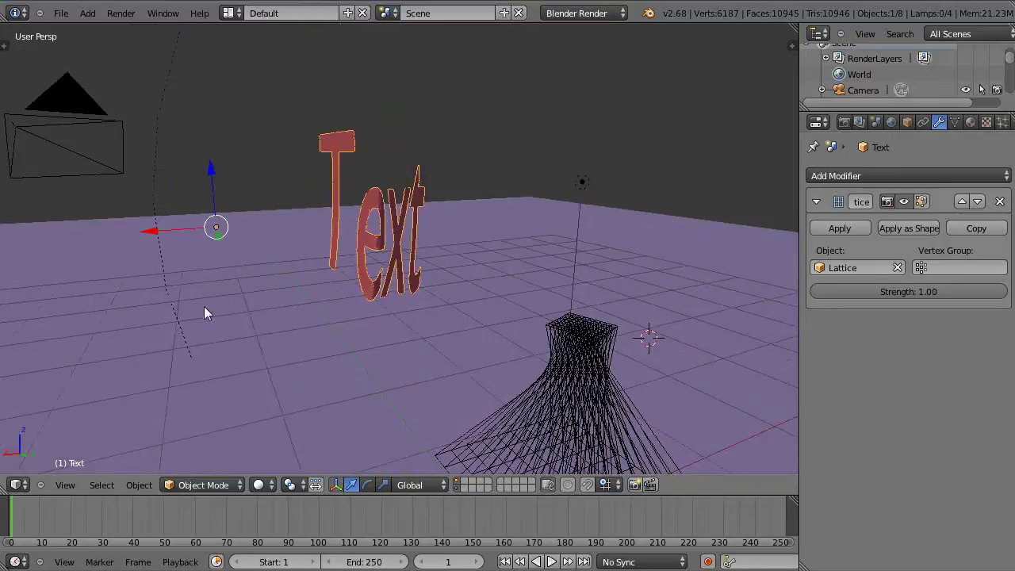
# Add a new text object, rotate it to lie beyond the lattice, and move it beside the red text
pyautogui.hotkey('shift', 'a')
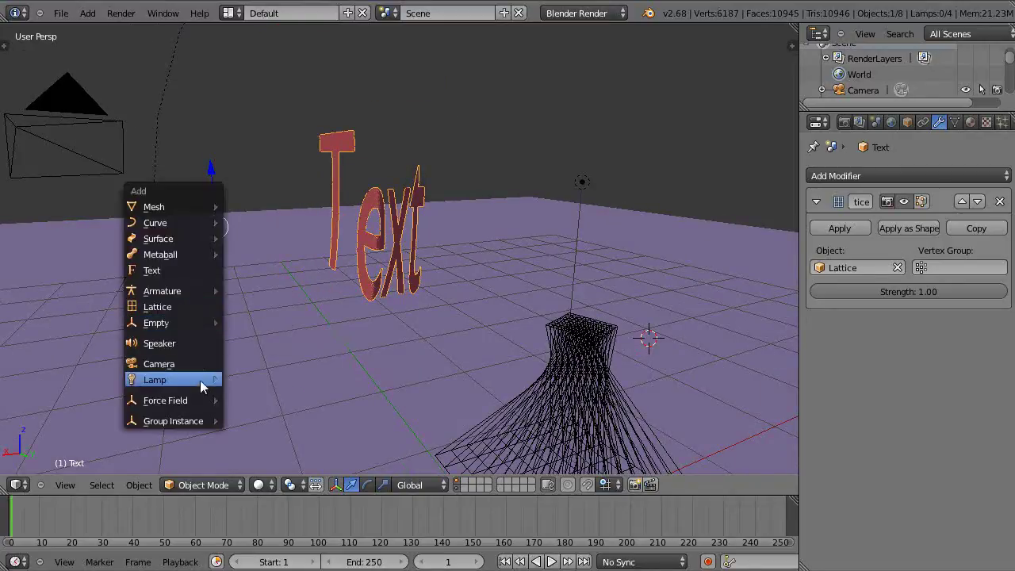
pyautogui.click(177, 274)
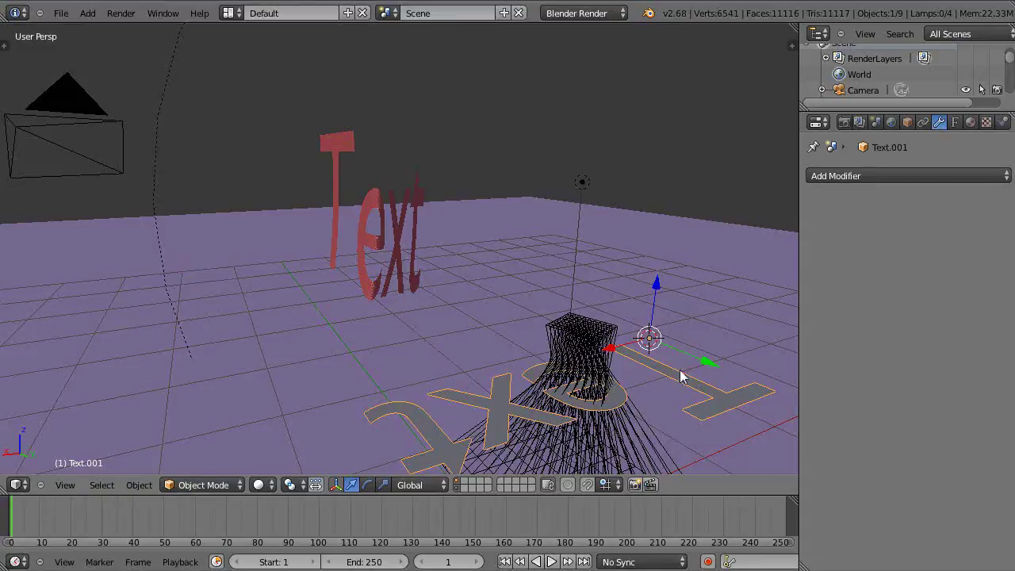
pyautogui.press('s')
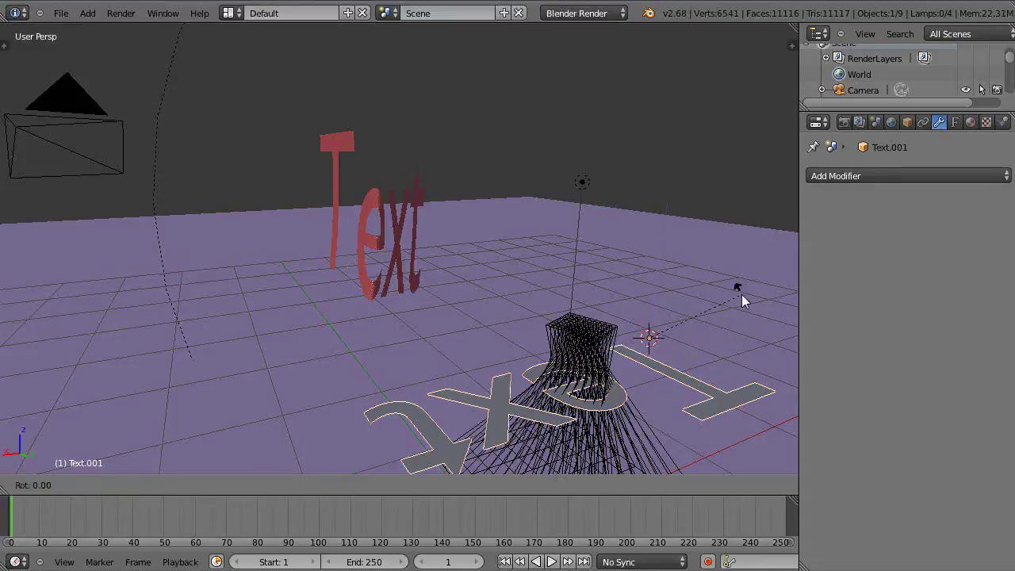
pyautogui.click(504, 257)
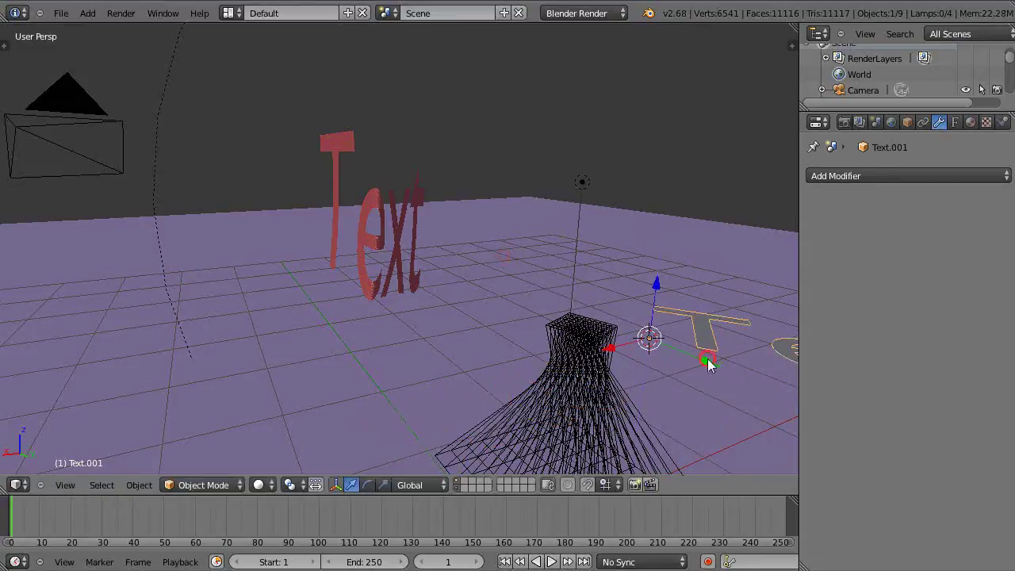
pyautogui.press('g')
pyautogui.click(487, 273)
# Replace the new text object's default wording with "asdfasdf"
pyautogui.press('Tab')
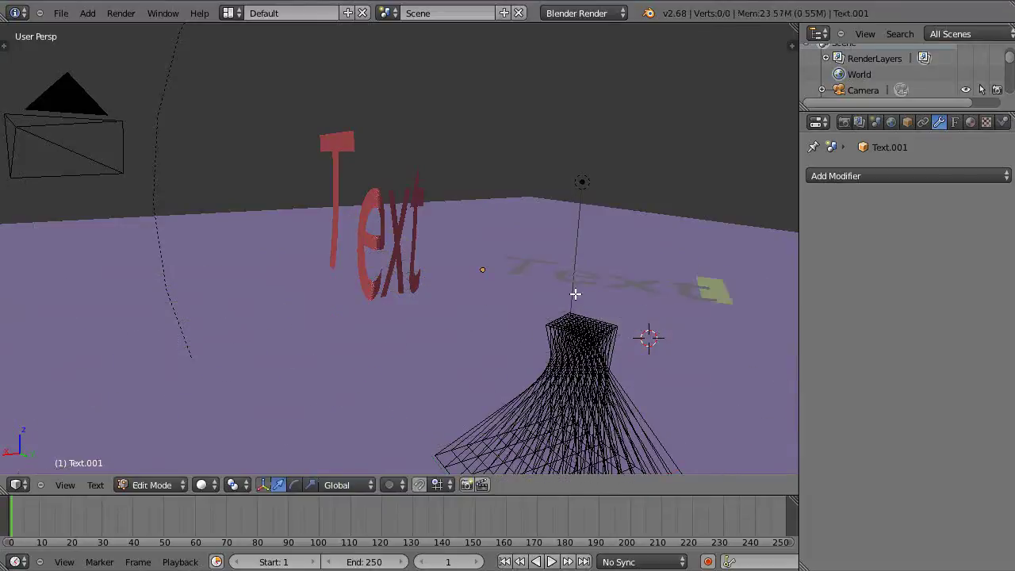
pyautogui.press('BackSpace')
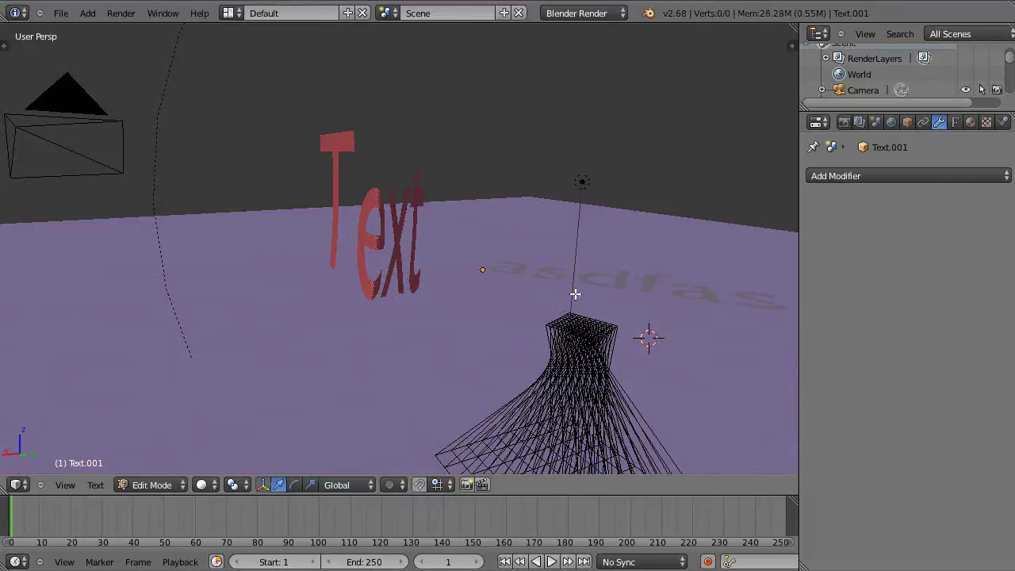
pyautogui.press('Tab')
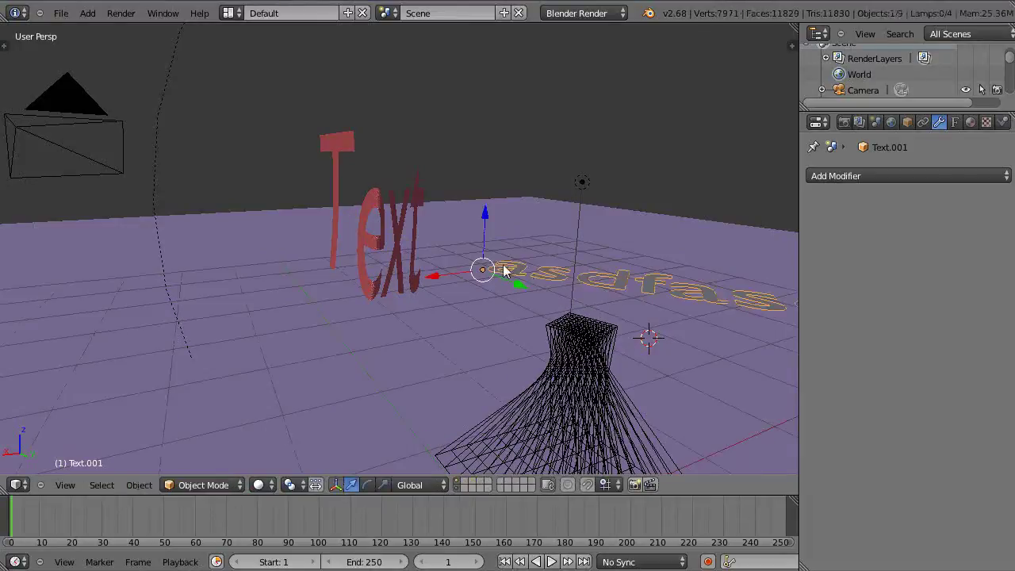
# Convert the asdfasdf text object to a mesh
pyautogui.click(137, 484)
pyautogui.click(956, 123)
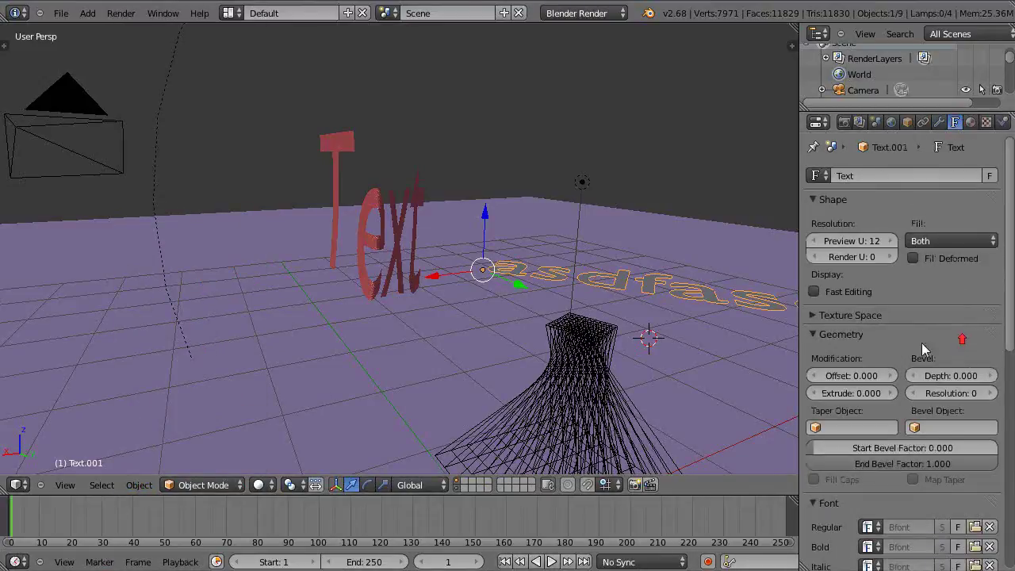
pyautogui.click(138, 484)
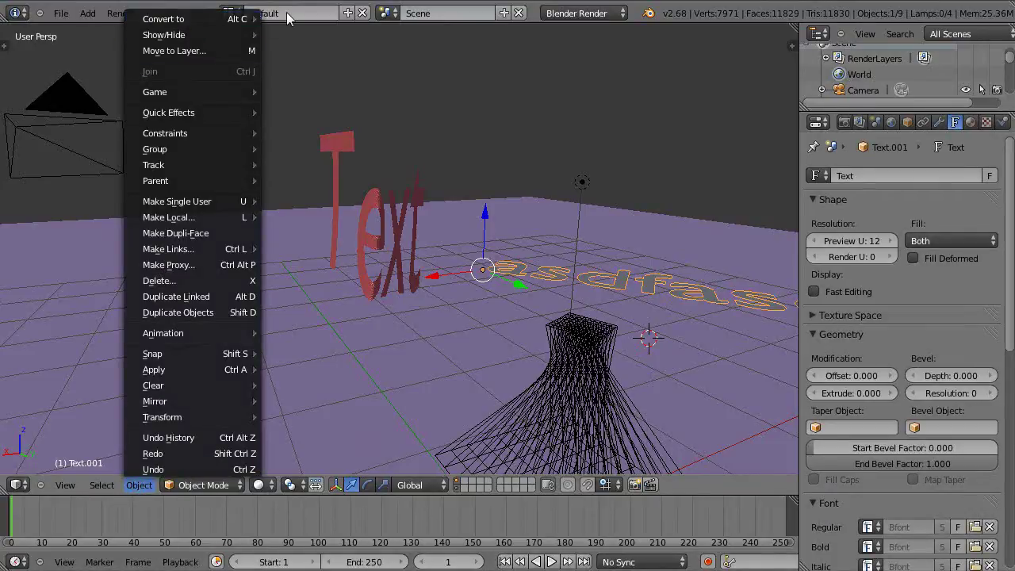
pyautogui.click(209, 18)
pyautogui.click(309, 35)
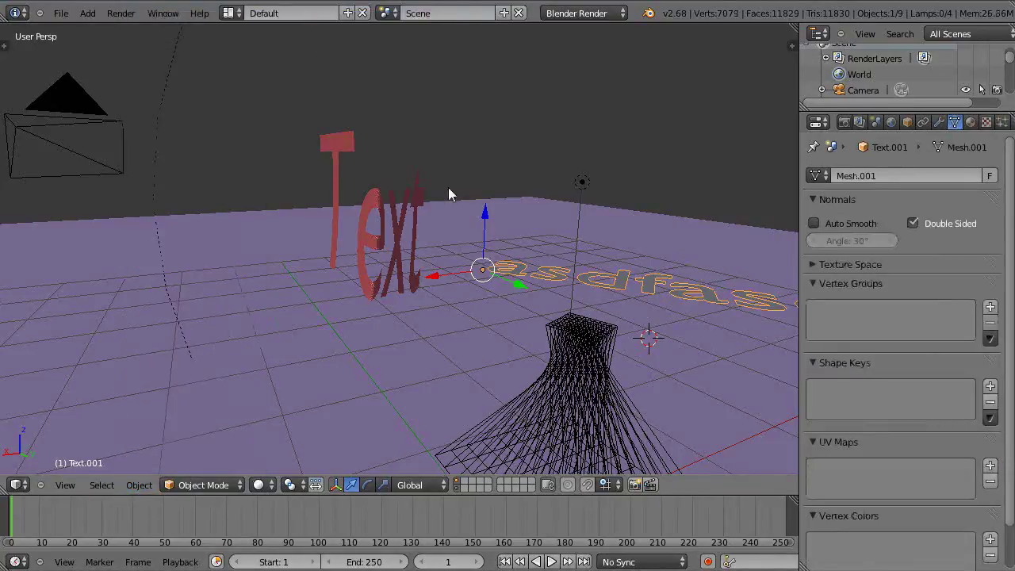
# Select the red text and review its Lattice modifier and the available modifier types
pyautogui.rightClick(370, 214)
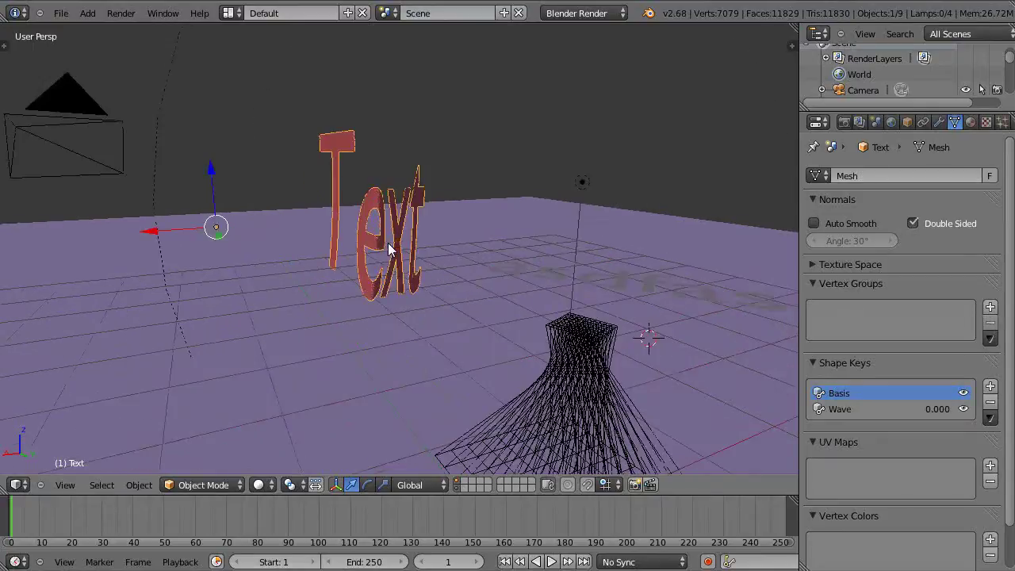
pyautogui.moveTo(388, 249); pyautogui.dragTo(318, 249, button='middle')
pyautogui.scroll(-4, 339, 276)
pyautogui.scroll(2, 340, 277)
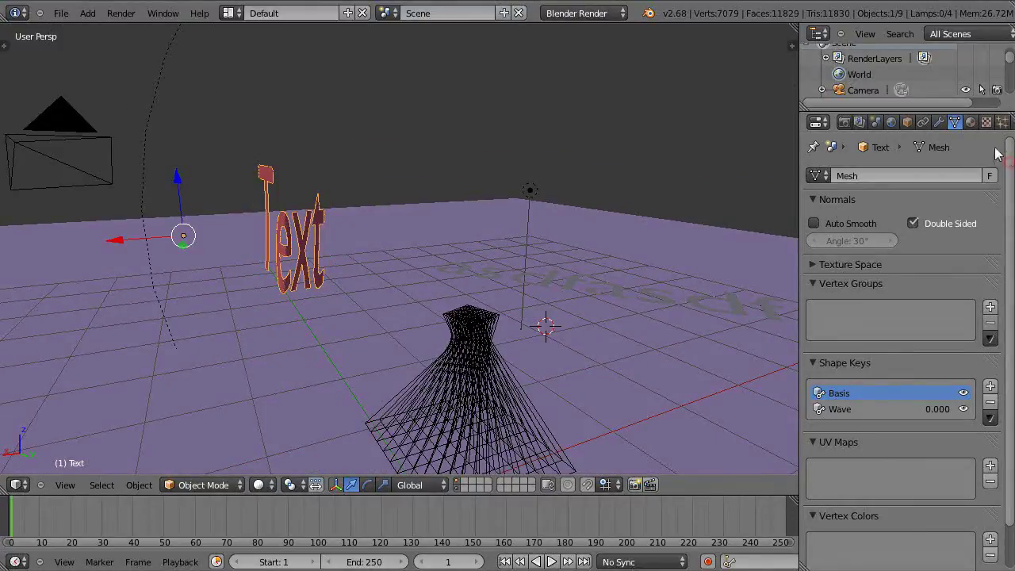
pyautogui.click(940, 122)
pyautogui.click(900, 176)
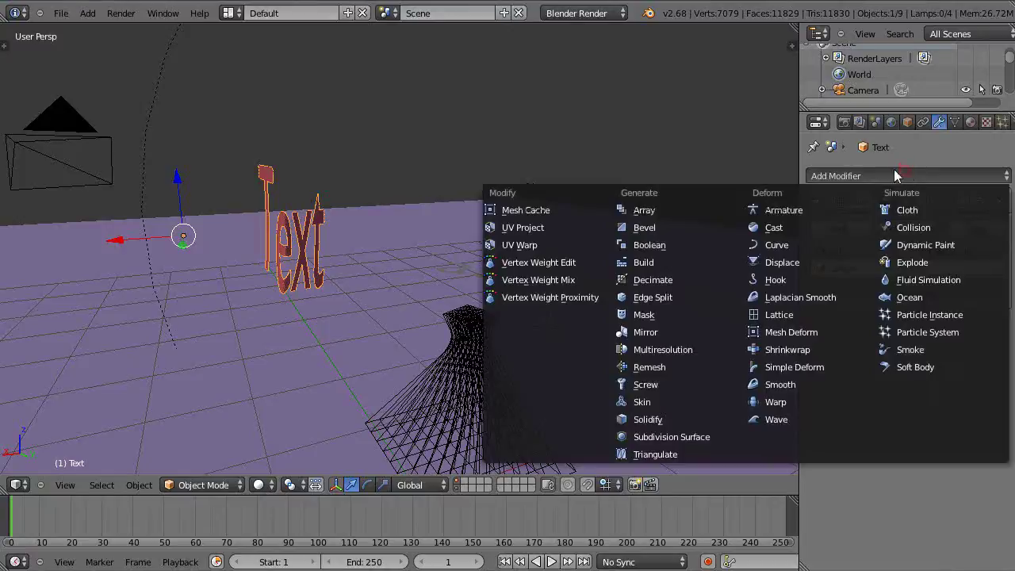
pyautogui.click(779, 314)
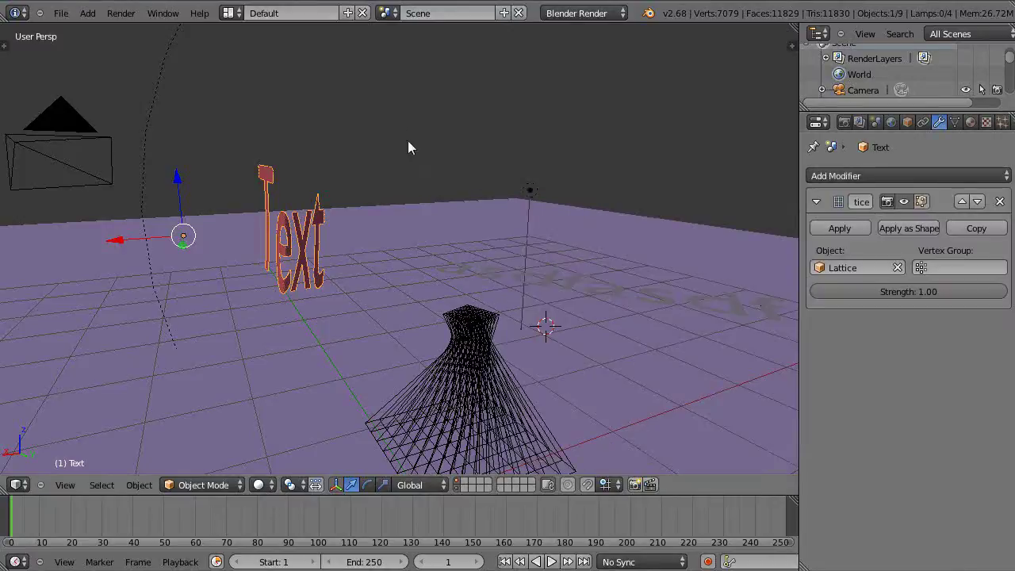
# Select the twisted lattice and enter edit mode on it
pyautogui.moveTo(409, 143); pyautogui.dragTo(455, 211, button='middle')
pyautogui.scroll(5, 486, 265)
pyautogui.moveTo(497, 243); pyautogui.dragTo(506, 262, button='middle')
pyautogui.scroll(1, 512, 309)
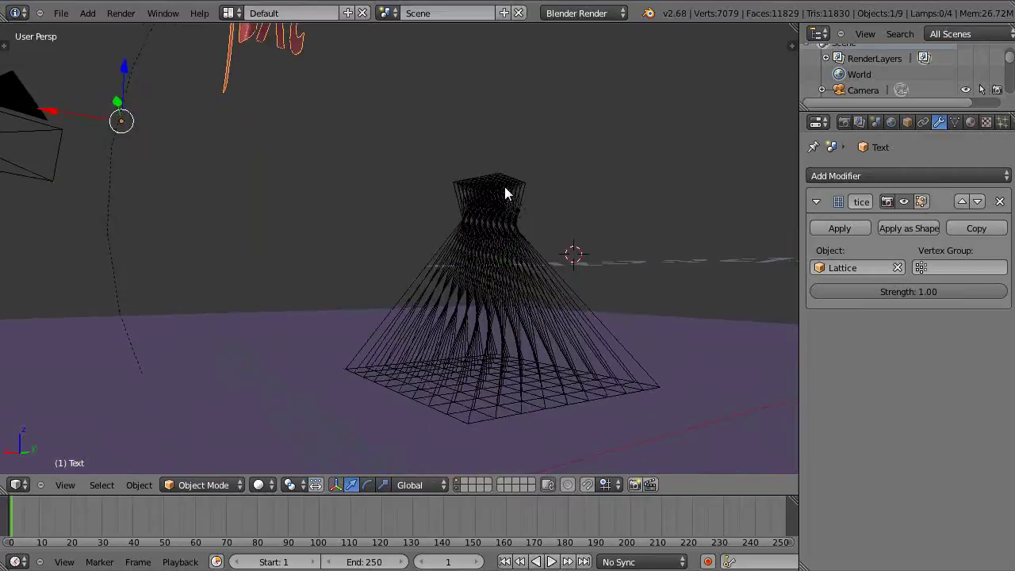
pyautogui.moveTo(504, 188); pyautogui.dragTo(508, 277, button='middle')
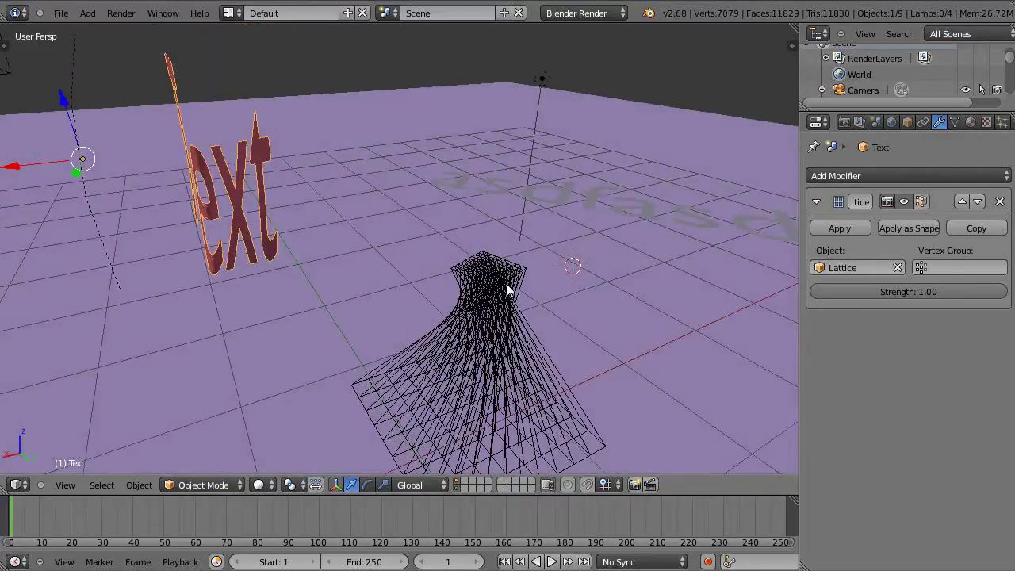
pyautogui.rightClick(466, 352)
pyautogui.press('Tab')
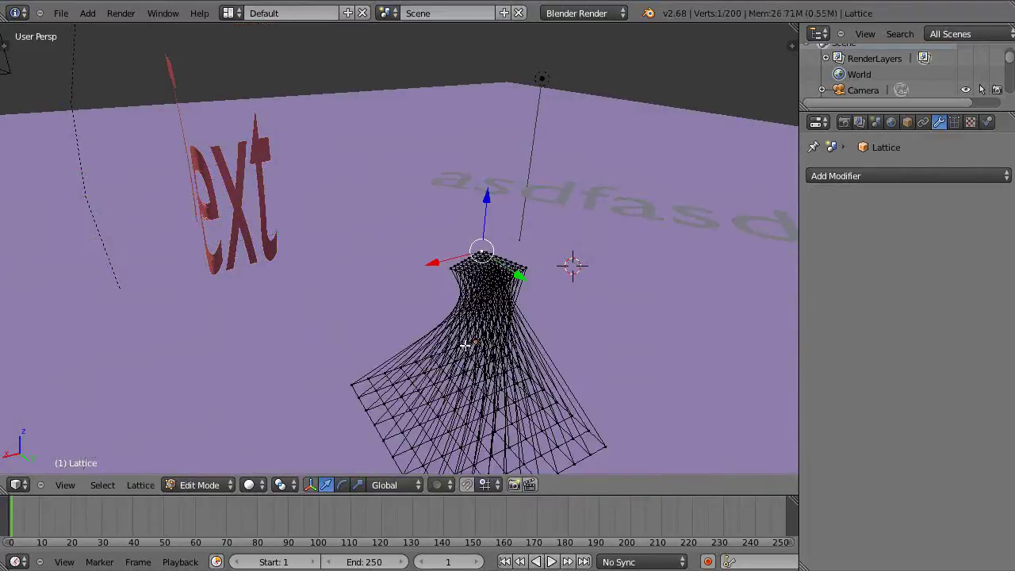
pyautogui.press('Tab')
pyautogui.press('Tab')
# Box-select the lattice's whole upper layer of points and rotate it about the global Z axis to straighten the twist
pyautogui.moveTo(465, 346); pyautogui.dragTo(448, 292, button='middle')
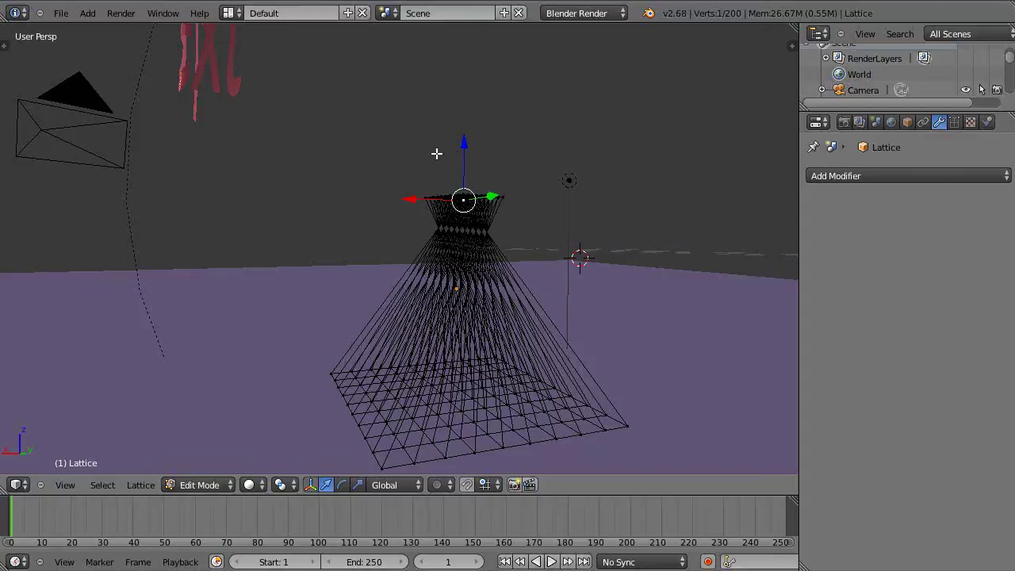
pyautogui.press('b')
pyautogui.moveTo(397, 154); pyautogui.dragTo(536, 237)
pyautogui.moveTo(544, 241); pyautogui.dragTo(588, 293, button='middle')
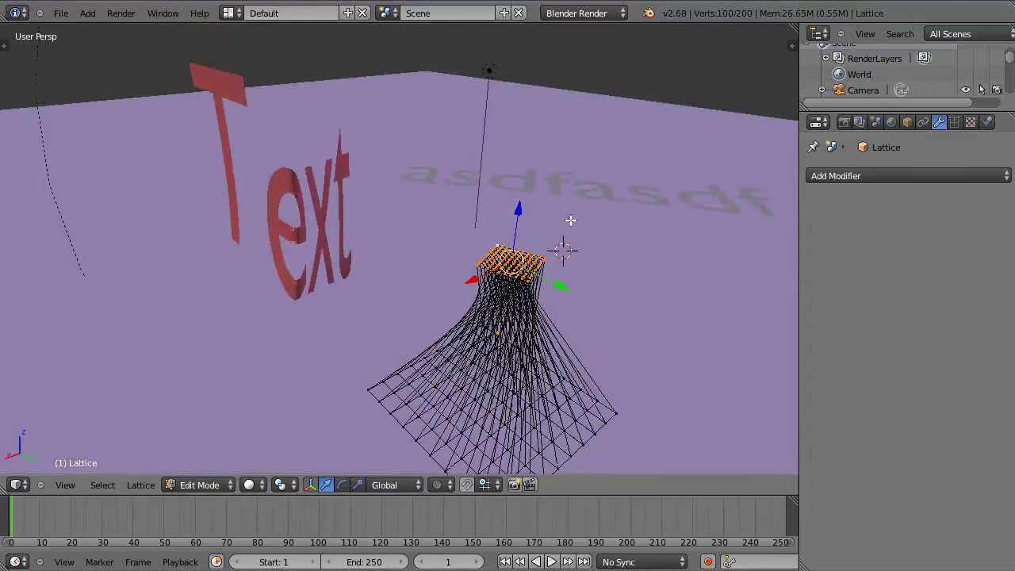
pyautogui.press('r')
pyautogui.press('z')
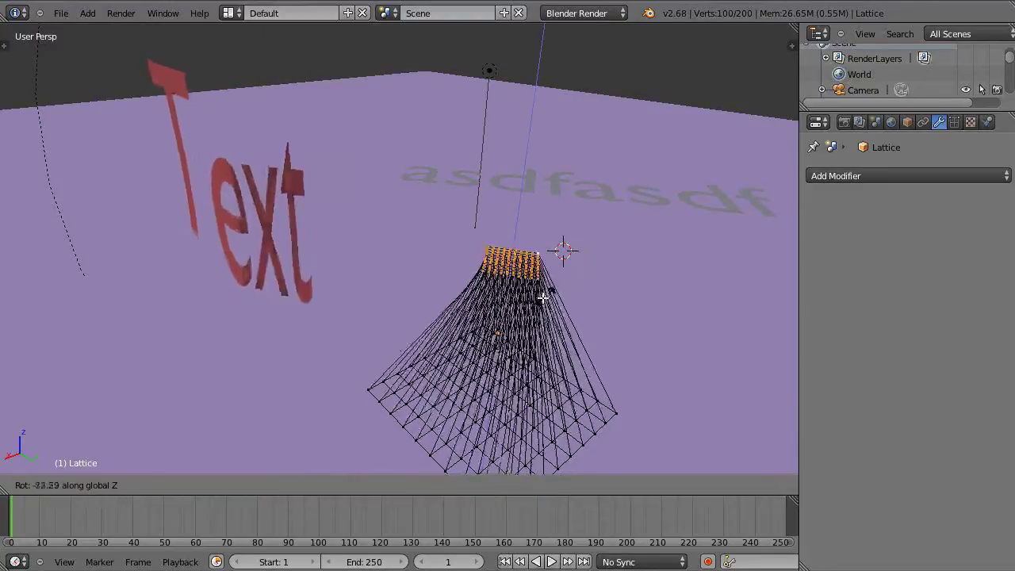
pyautogui.click(525, 301)
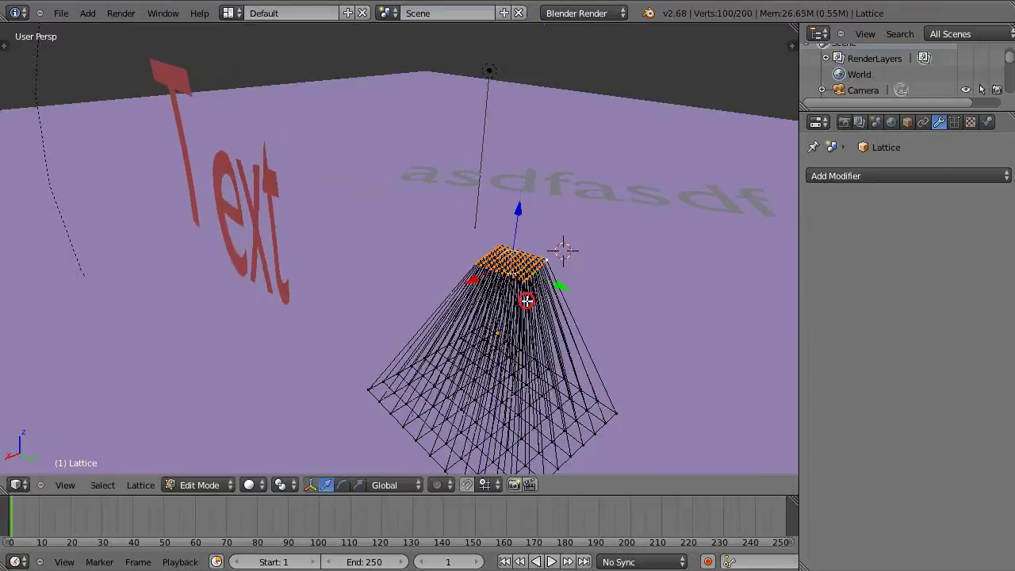
# Return to object mode and move the red text close to the lattice
pyautogui.press('Tab')
pyautogui.rightClick(226, 236)
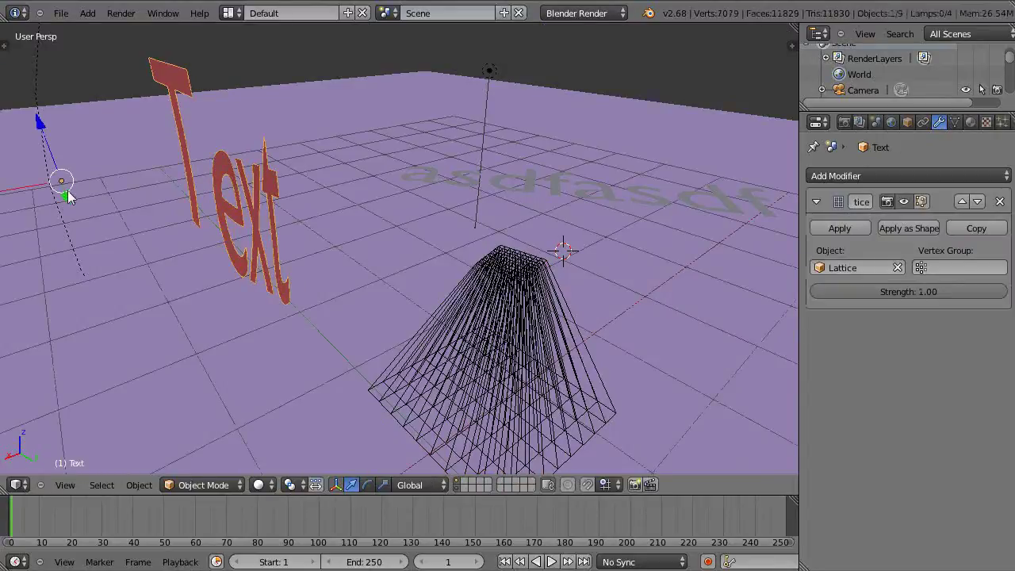
pyautogui.press('g')
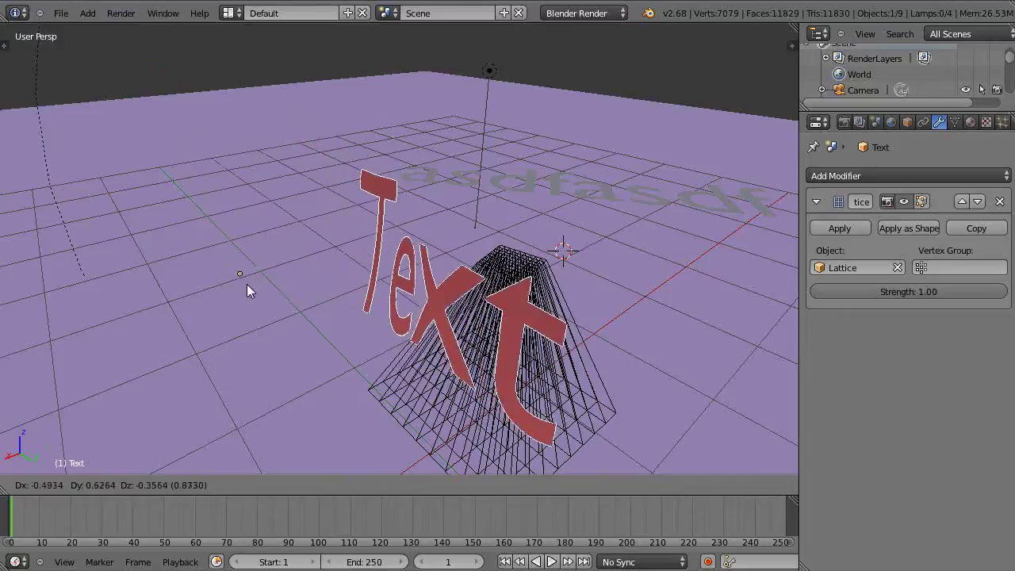
pyautogui.click(271, 303)
# Edit the lattice again and rotate its upper layer of points about the global Z axis in two passes
pyautogui.rightClick(523, 255)
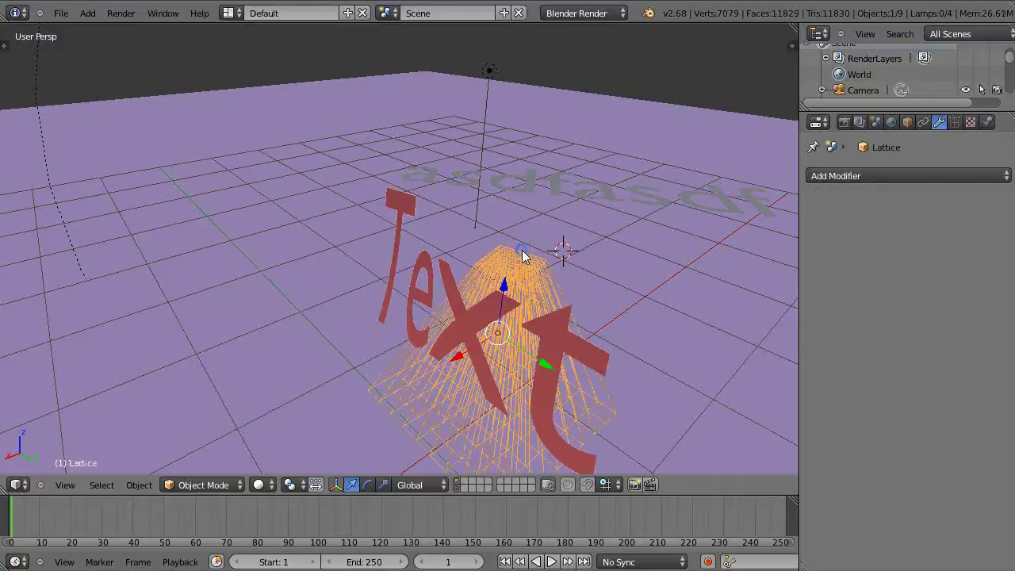
pyautogui.press('Tab')
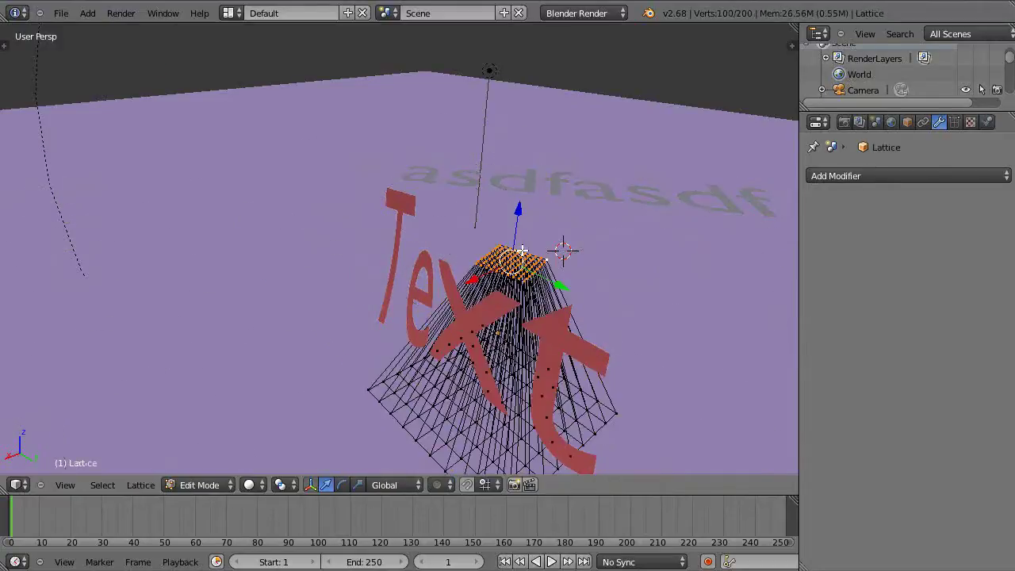
pyautogui.hotkey('shift', 'alt', 's')
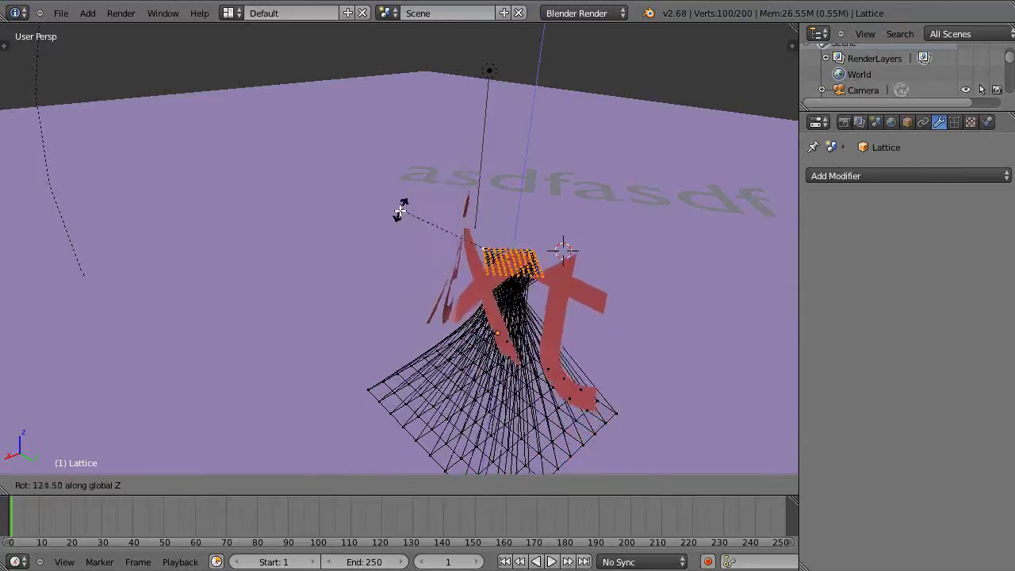
pyautogui.click(408, 322)
pyautogui.moveTo(408, 322); pyautogui.dragTo(519, 304, button='middle')
pyautogui.press('r')
pyautogui.press('z')
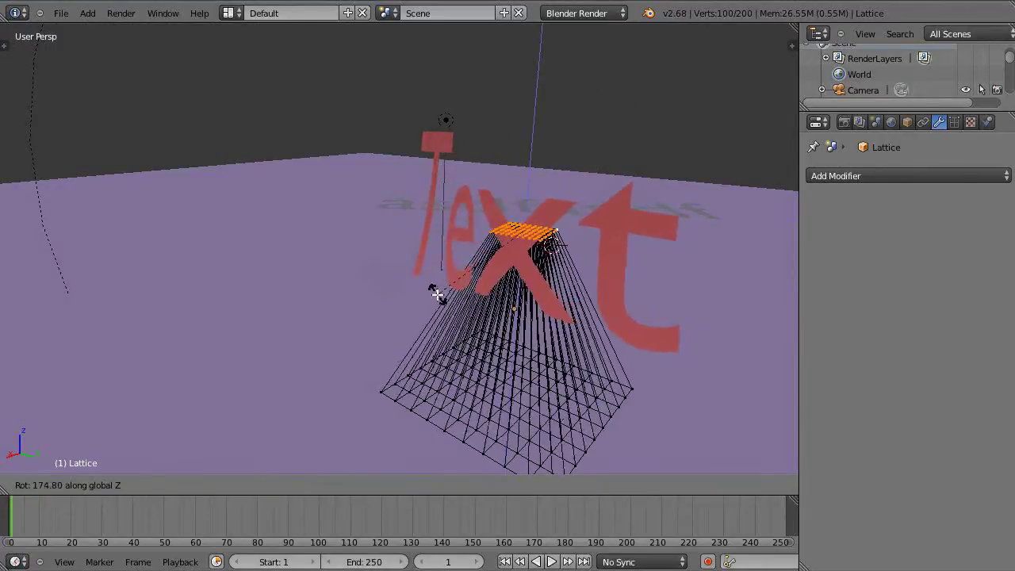
pyautogui.click(476, 287)
pyautogui.moveTo(476, 287); pyautogui.dragTo(433, 290, button='middle')
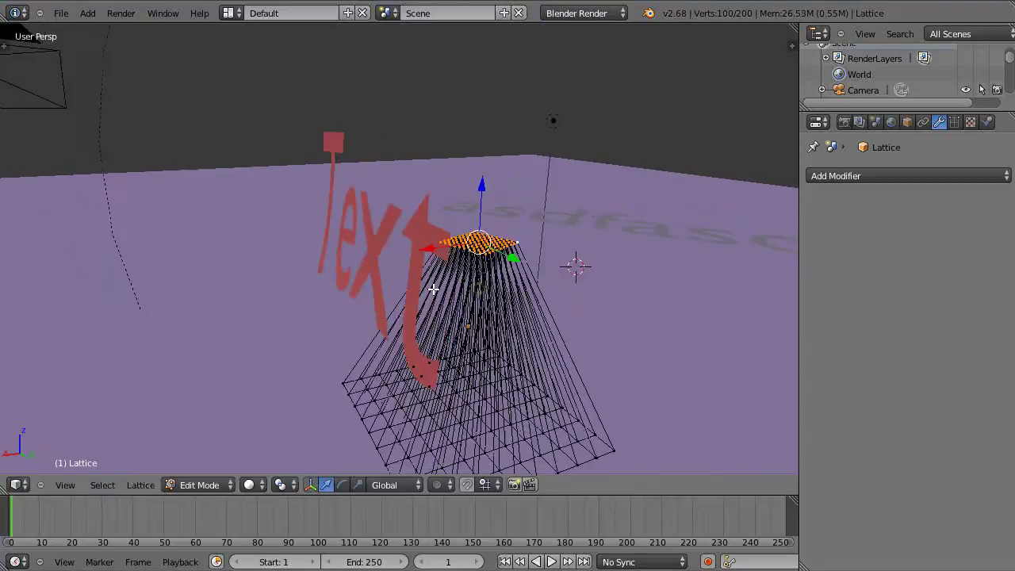
# Leave lattice editing and move the red text away from the lattice along the X axis, near the asdfasdf text
pyautogui.press('Tab')
pyautogui.rightClick(465, 211)
pyautogui.moveTo(379, 243); pyautogui.dragTo(536, 214, button='middle')
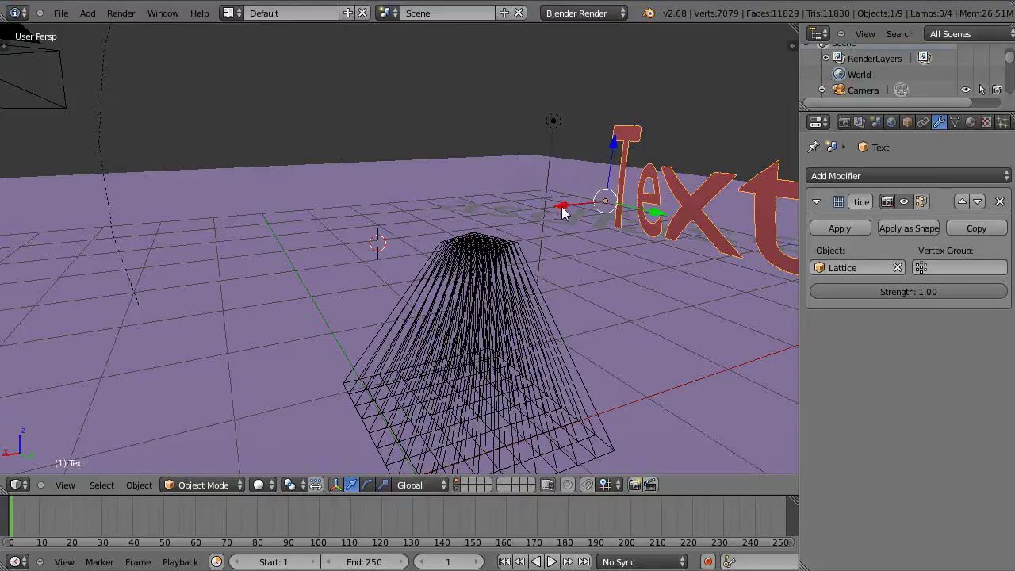
pyautogui.moveTo(554, 208); pyautogui.dragTo(514, 202)
pyautogui.scroll(-3, 514, 202)
pyautogui.moveTo(484, 199); pyautogui.dragTo(381, 265, button='middle')
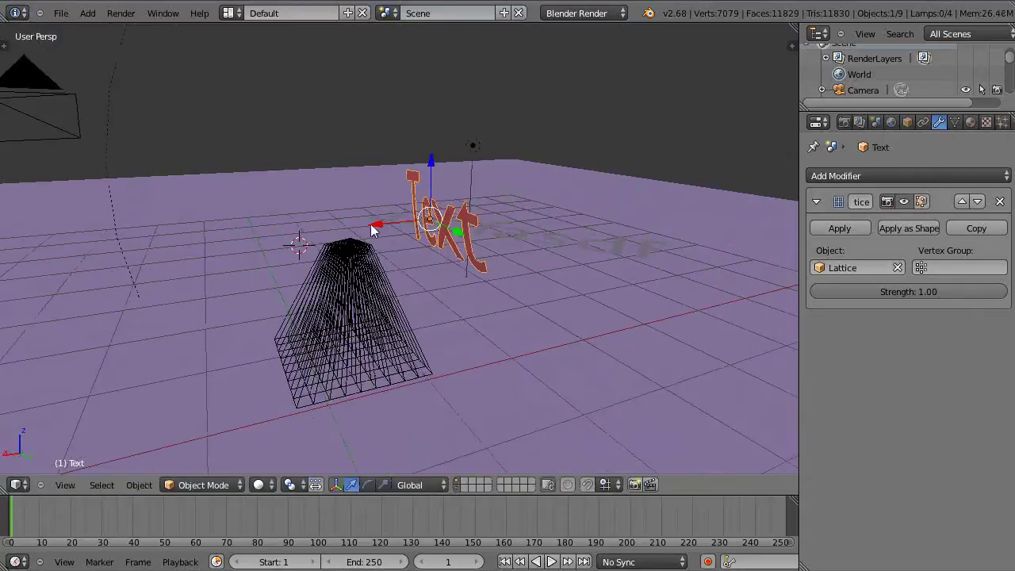
pyautogui.moveTo(373, 230); pyautogui.dragTo(477, 241)
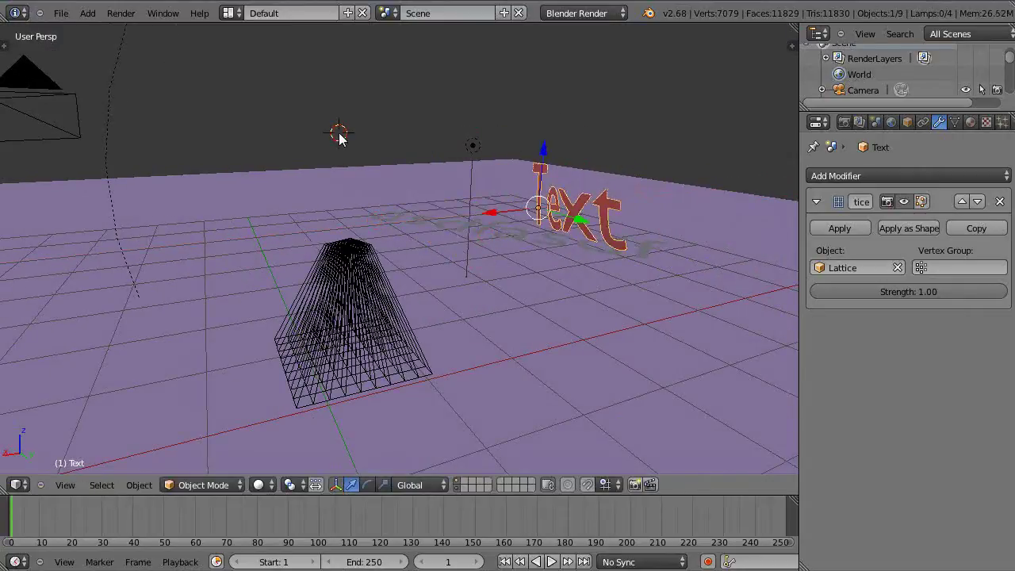
# Add a UV sphere mesh and position it directly above the lattice
pyautogui.hotkey('shift', 'a')
pyautogui.moveTo(327, 88)
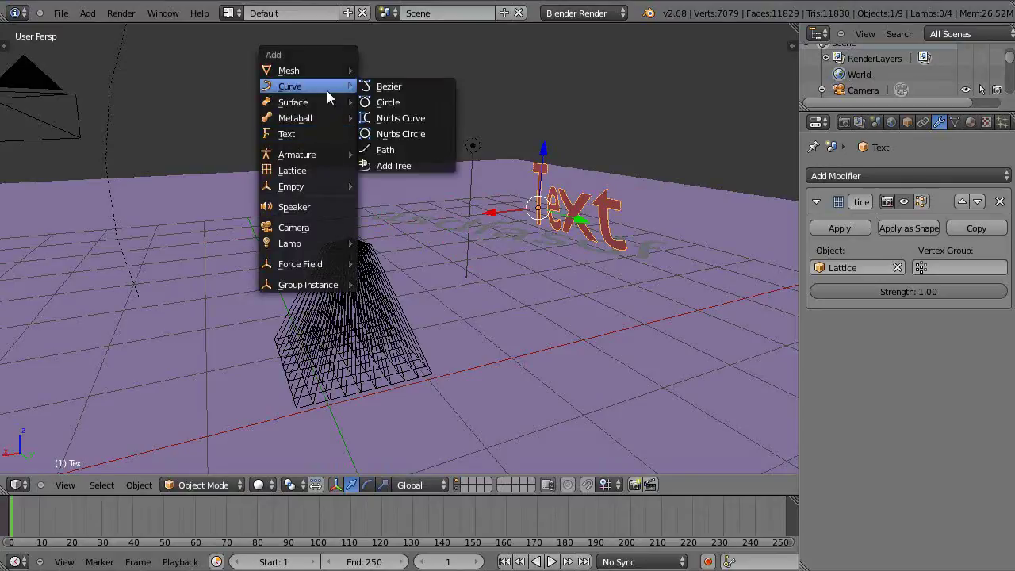
pyautogui.moveTo(303, 70)
pyautogui.click(403, 119)
pyautogui.moveTo(291, 131); pyautogui.dragTo(287, 136, button='right')
pyautogui.click(357, 182)
pyautogui.moveTo(368, 189); pyautogui.dragTo(415, 161, button='middle')
pyautogui.moveTo(406, 133); pyautogui.dragTo(471, 163, button='right')
pyautogui.moveTo(471, 164); pyautogui.dragTo(472, 230, button='middle')
pyautogui.moveTo(343, 149); pyautogui.dragTo(292, 146, button='right')
# Add a Lattice modifier to the sphere and set the Lattice object as its deforming object
pyautogui.click(870, 176)
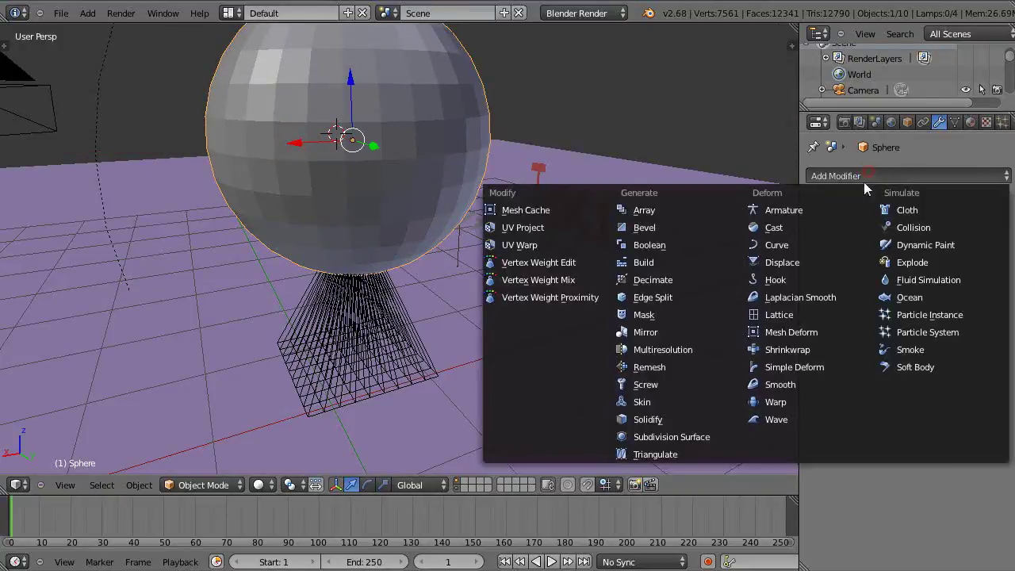
pyautogui.click(797, 315)
pyautogui.click(851, 269)
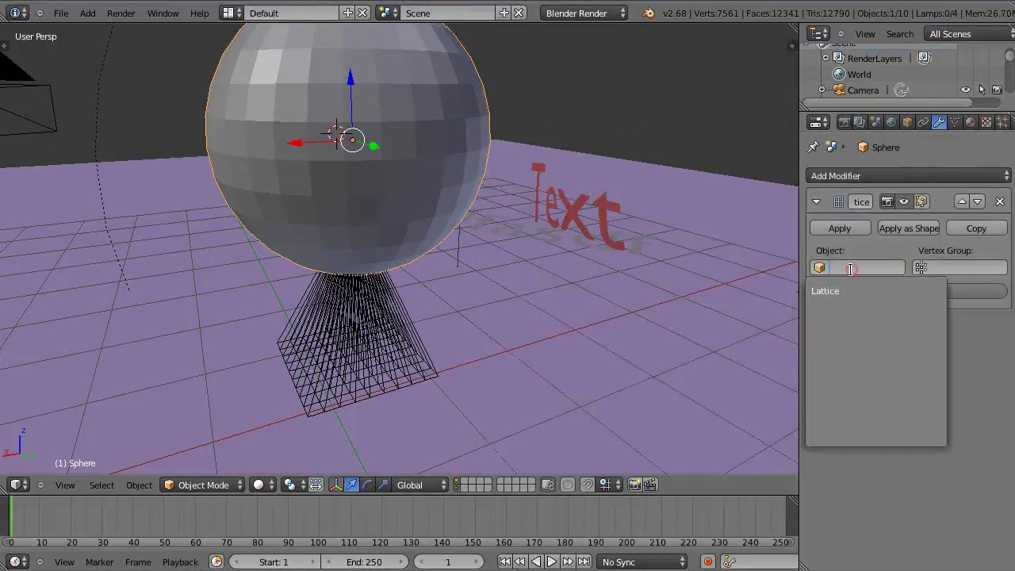
pyautogui.click(836, 291)
# Raise the sphere along the Z axis clear of the lattice and scale it down uniformly
pyautogui.moveTo(557, 269); pyautogui.dragTo(522, 190, button='middle')
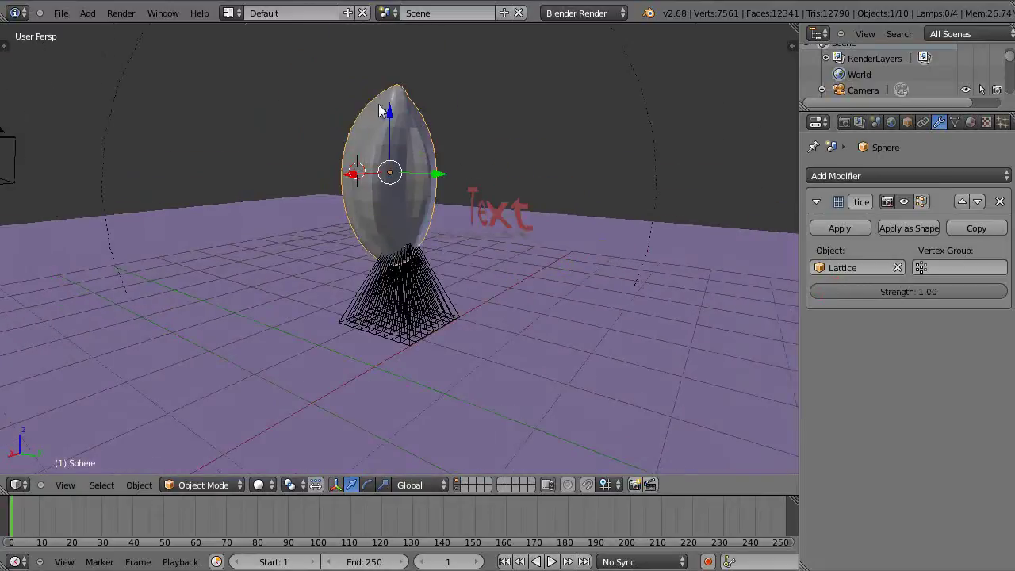
pyautogui.moveTo(390, 115); pyautogui.dragTo(446, 68)
pyautogui.press('s')
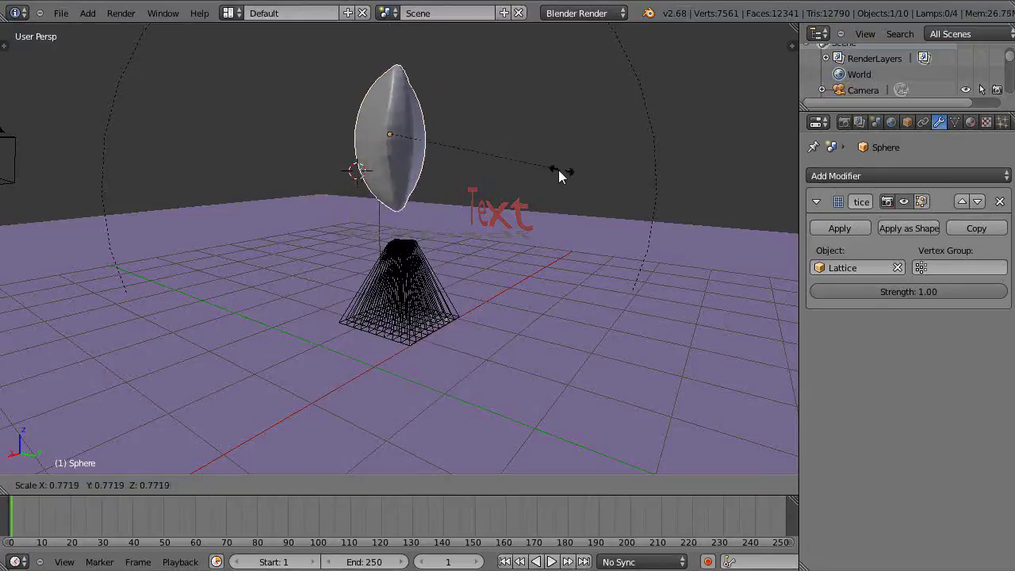
pyautogui.click(527, 178)
# Lower the sphere along the Z axis and adjust its position until it sits inside the lattice
pyautogui.moveTo(391, 82); pyautogui.dragTo(426, 234)
pyautogui.moveTo(426, 234); pyautogui.dragTo(464, 298, button='middle')
pyautogui.scroll(2, 449, 234)
pyautogui.scroll(2, 464, 243)
pyautogui.moveTo(421, 406); pyautogui.dragTo(357, 412)
pyautogui.scroll(-2, 446, 344)
pyautogui.moveTo(447, 344); pyautogui.dragTo(444, 319, button='middle')
pyautogui.scroll(2, 445, 319)
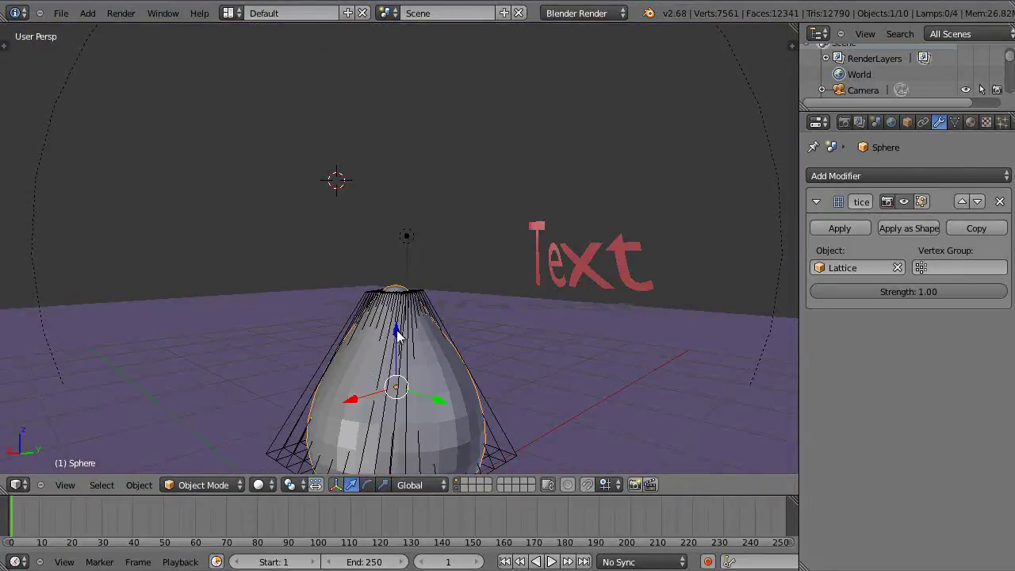
# Raise the sphere along the Z axis to the narrow top of the lattice and show its mesh data settings
pyautogui.moveTo(398, 336); pyautogui.dragTo(426, 143)
pyautogui.scroll(-2, 433, 216)
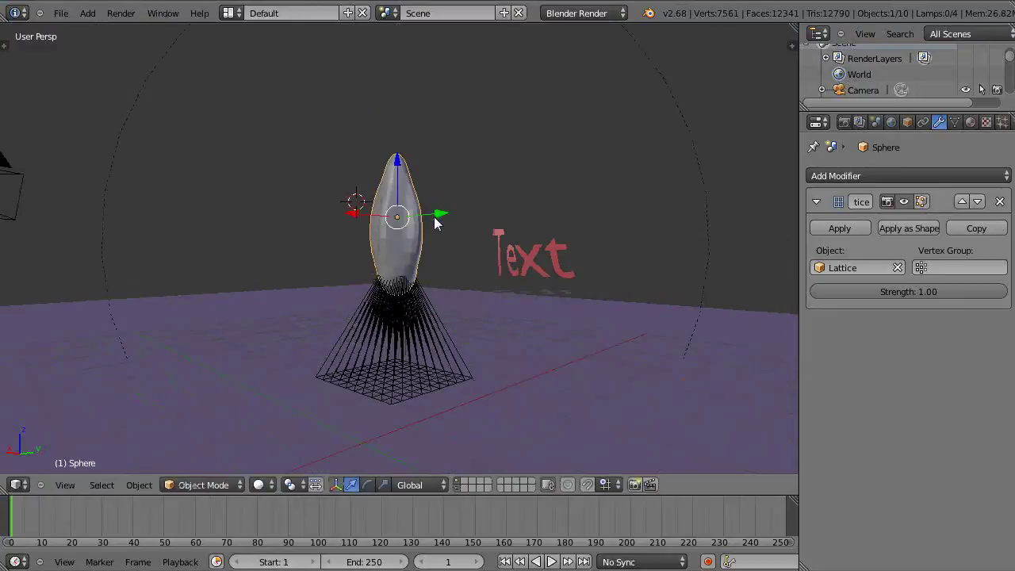
pyautogui.click(953, 122)
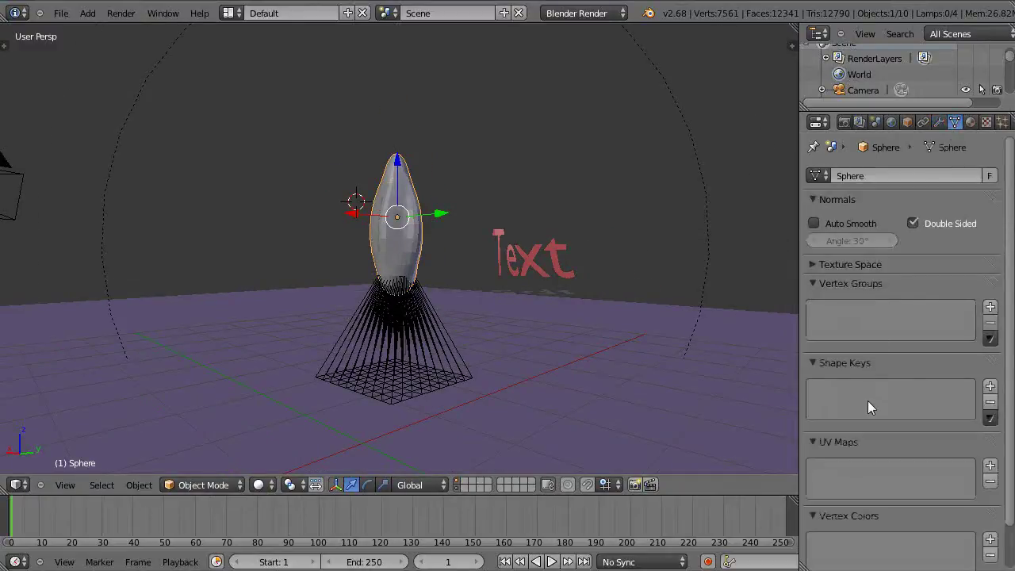
pyautogui.scroll(3, 606, 245)
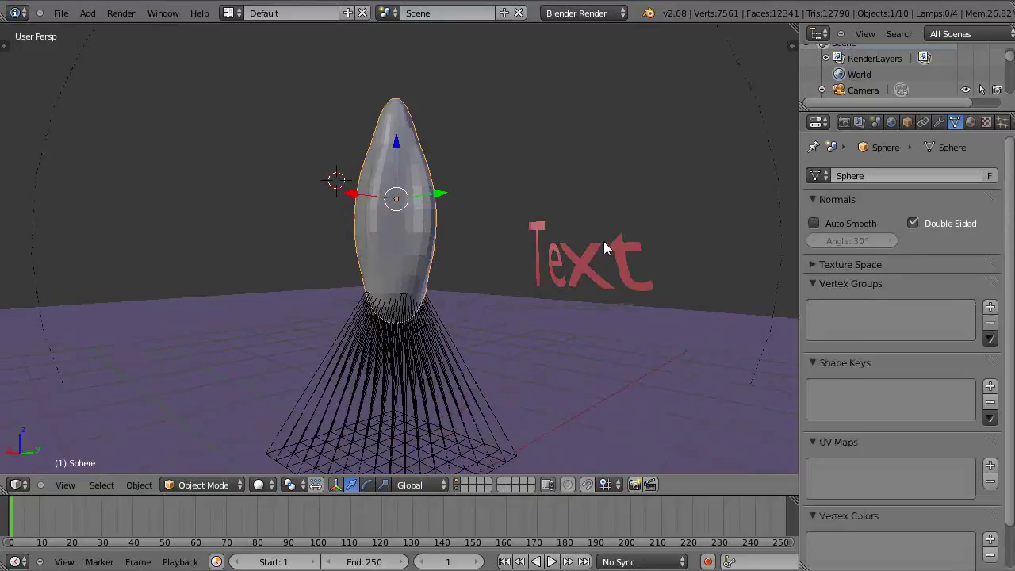
# Reposition the sphere slightly around the lattice's top, leaving its lower end just inside, and inspect the deformation from several sides
pyautogui.moveTo(591, 234); pyautogui.dragTo(529, 161, button='middle')
pyautogui.moveTo(444, 150); pyautogui.dragTo(480, 230)
pyautogui.moveTo(524, 247); pyautogui.dragTo(359, 145, button='middle')
pyautogui.moveTo(347, 143); pyautogui.dragTo(428, 210)
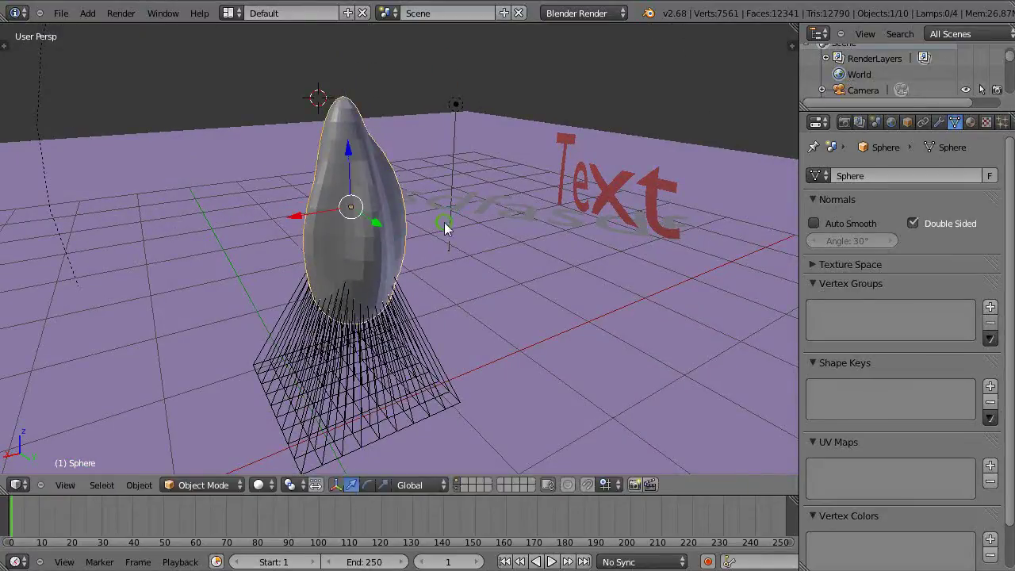
pyautogui.moveTo(445, 227); pyautogui.dragTo(419, 220, button='middle')
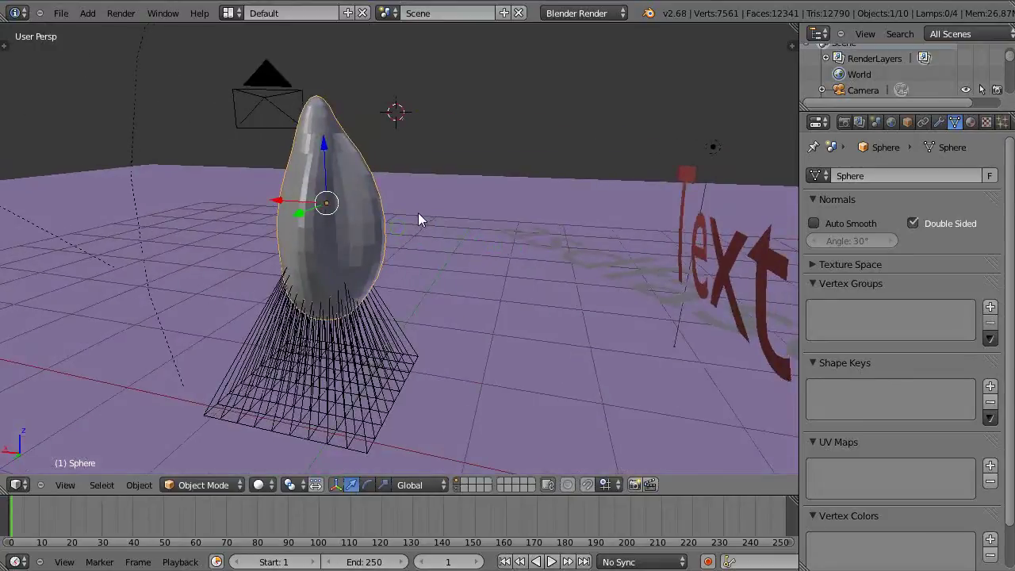